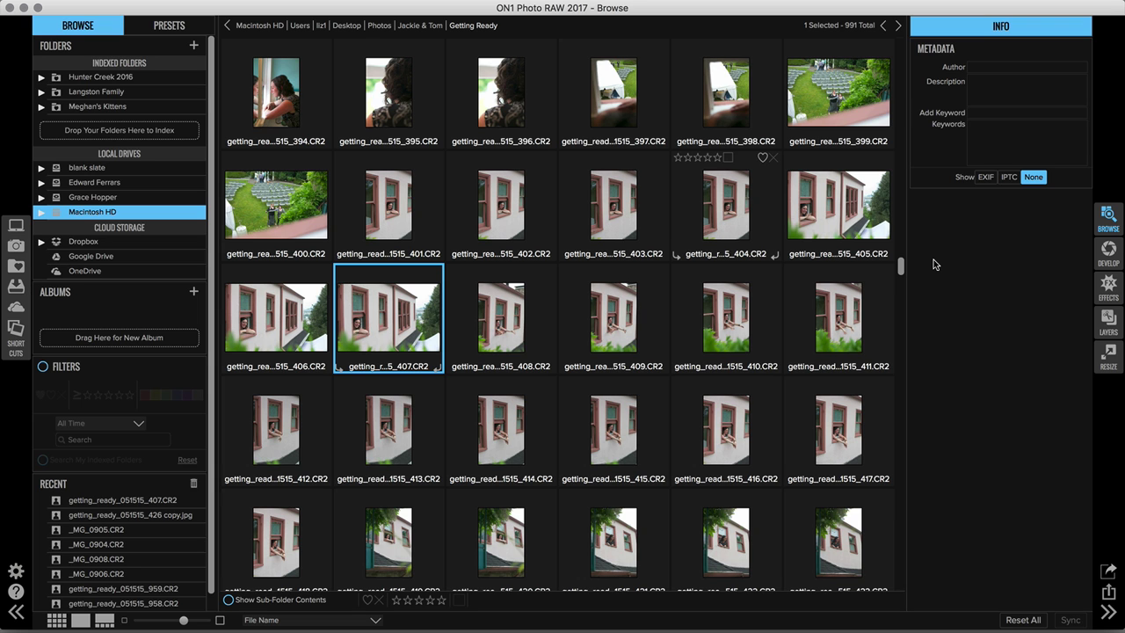
Page through the window portraits in Filmstrip view, finishing on getting_ready_051515_407.CR2
key(f)
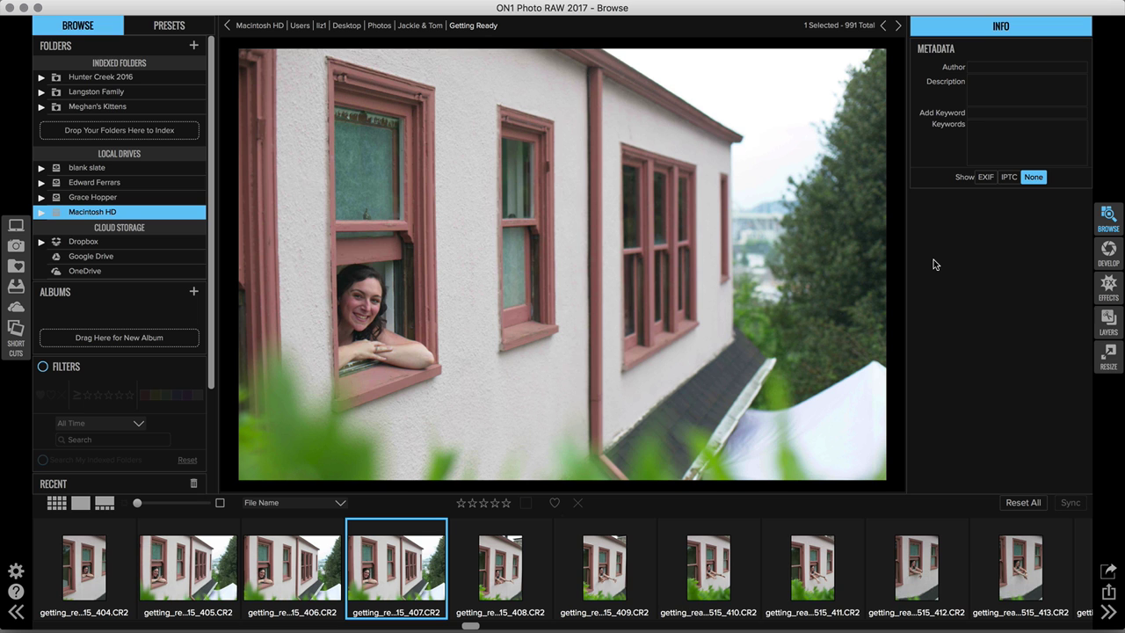
key(Right)
key(Right)
key(Right)
key(Right)
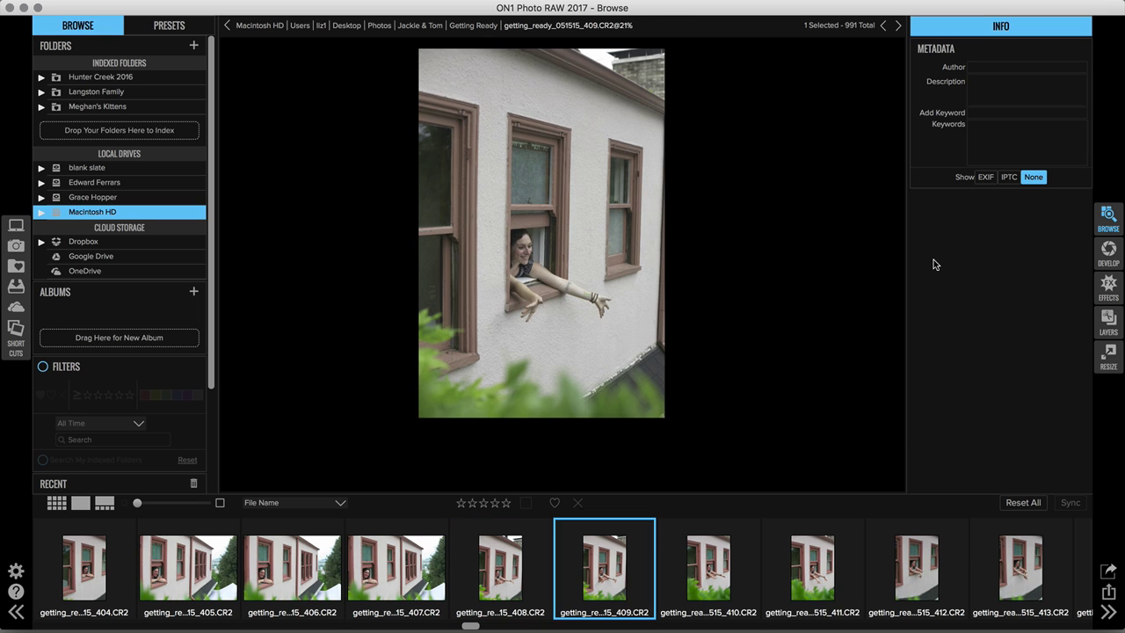
key(Right)
key(Right)
key(Right)
key(Right)
key(Right)
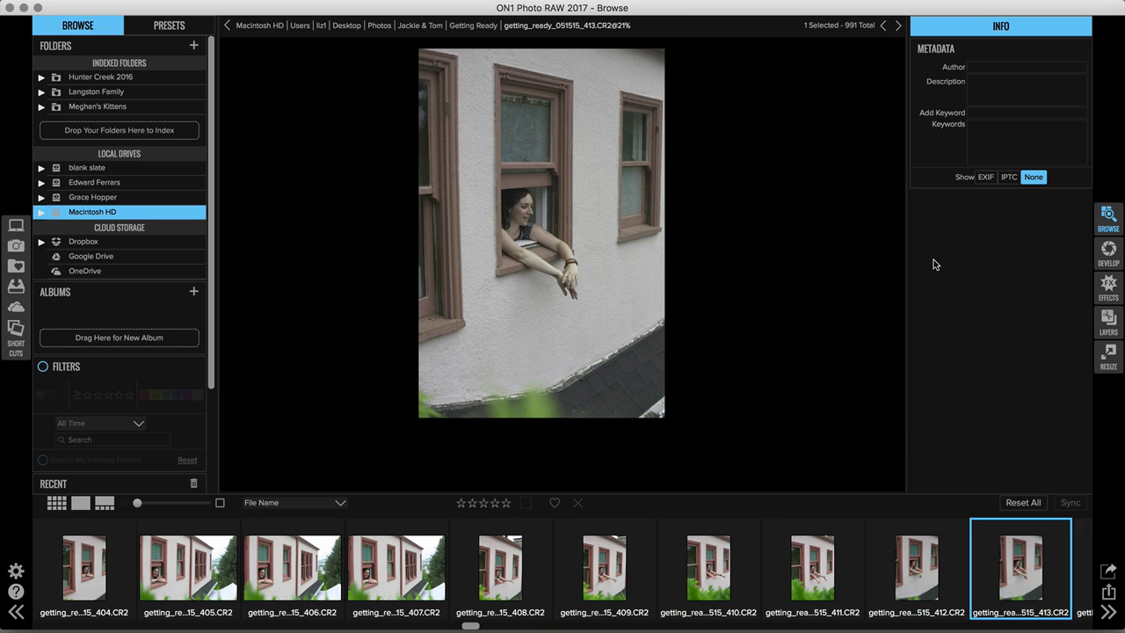
key(Right)
key(Right)
key(Right)
key(Right)
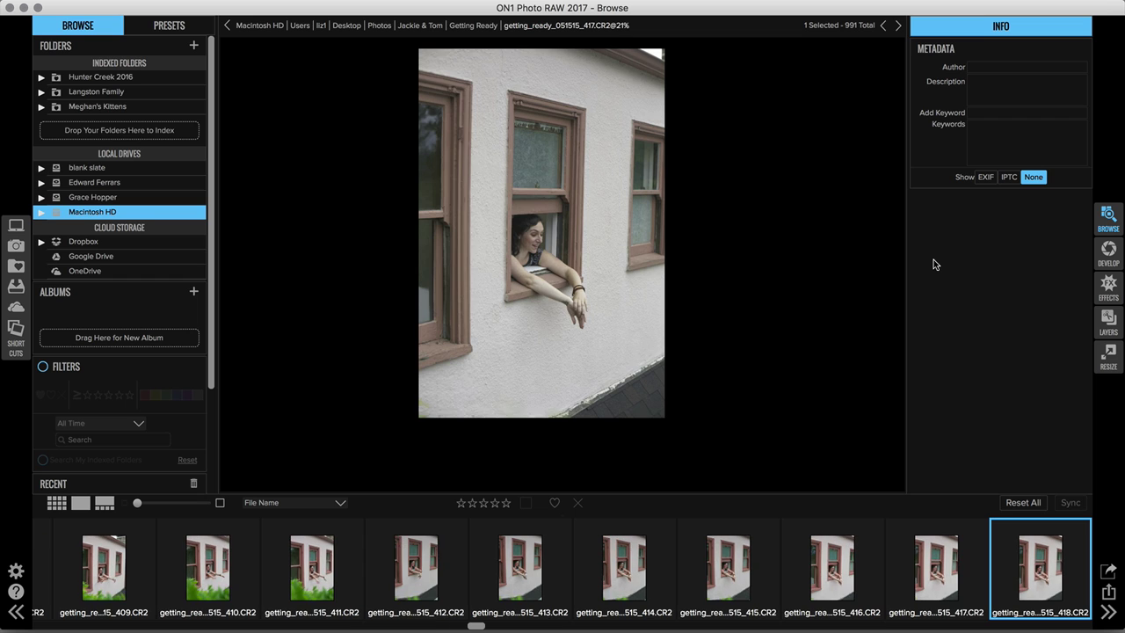
key(Right)
key(Right)
key(Right)
key(Right)
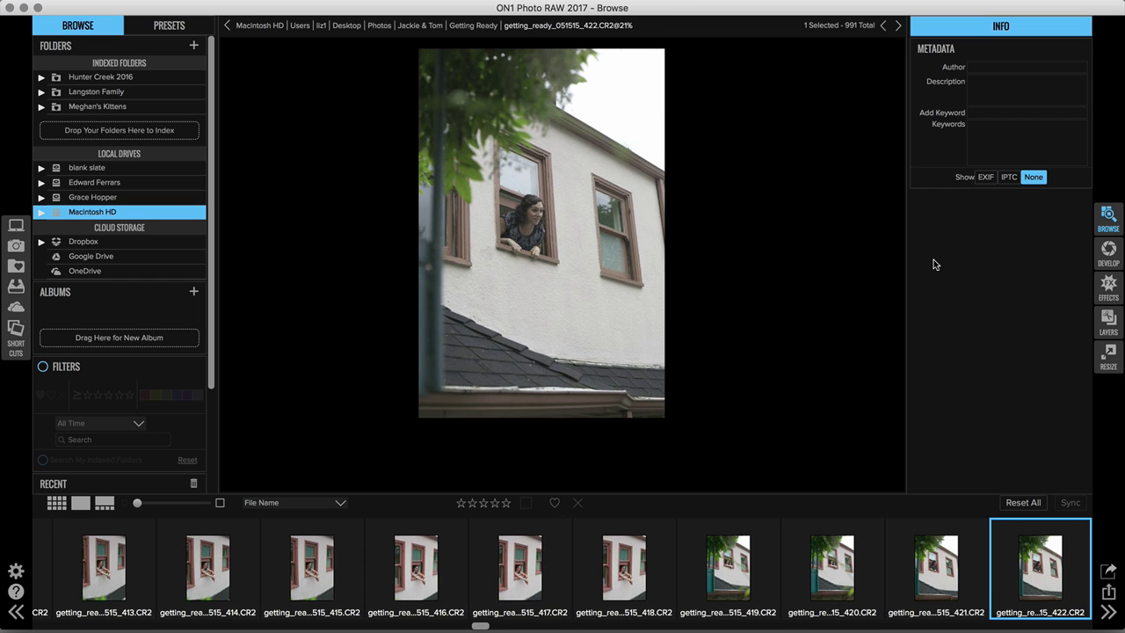
key(Left)
key(Left)
key(Left)
key(Left)
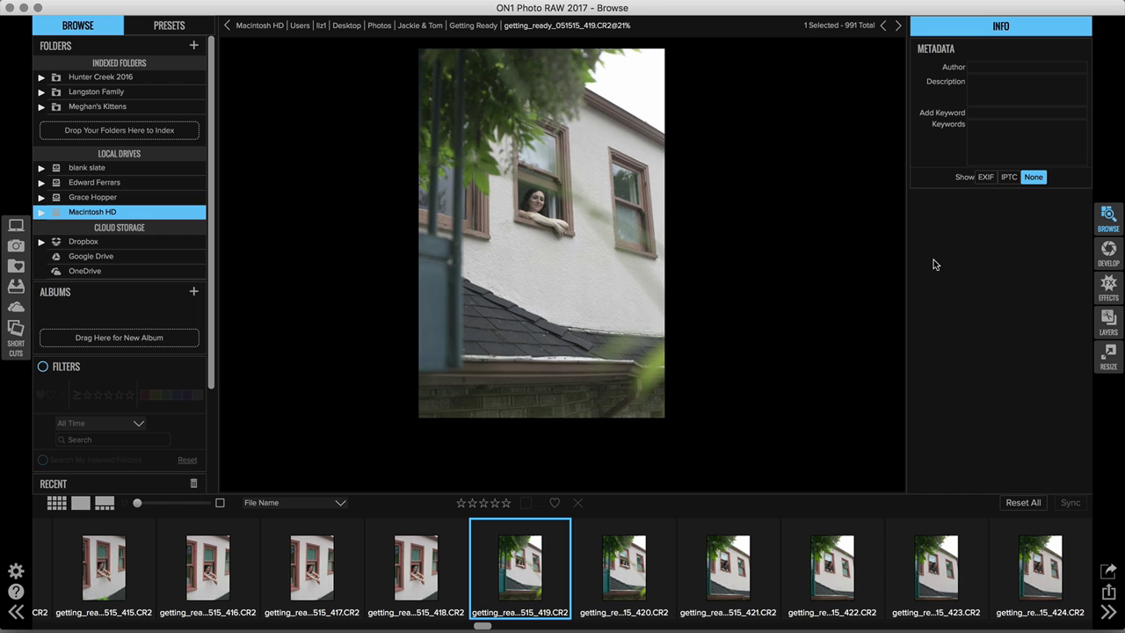
key(Left)
key(Left)
key(Left)
key(Left)
key(Left)
key(Left)
key(Left)
key(Left)
key(Left)
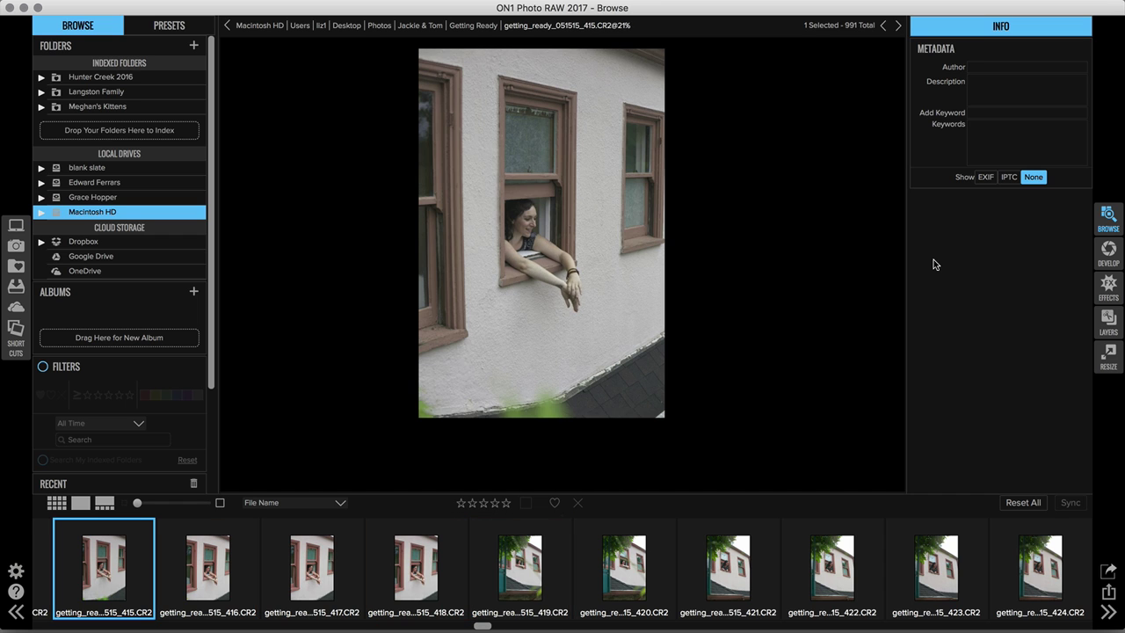
key(Left)
key(Left)
key(Left)
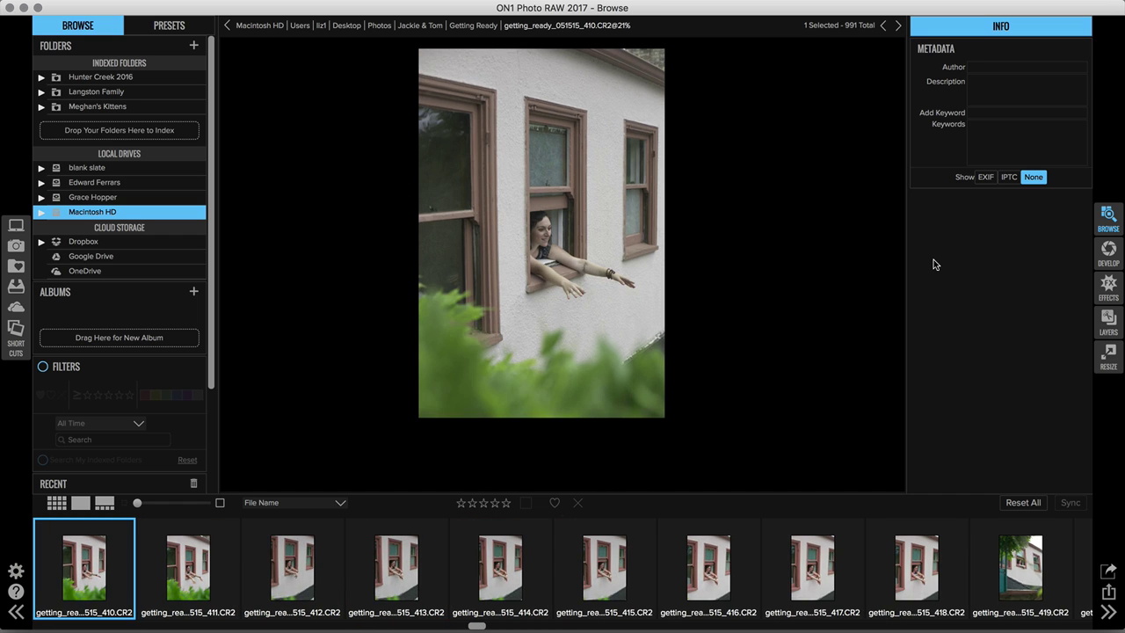
key(Left)
key(Left)
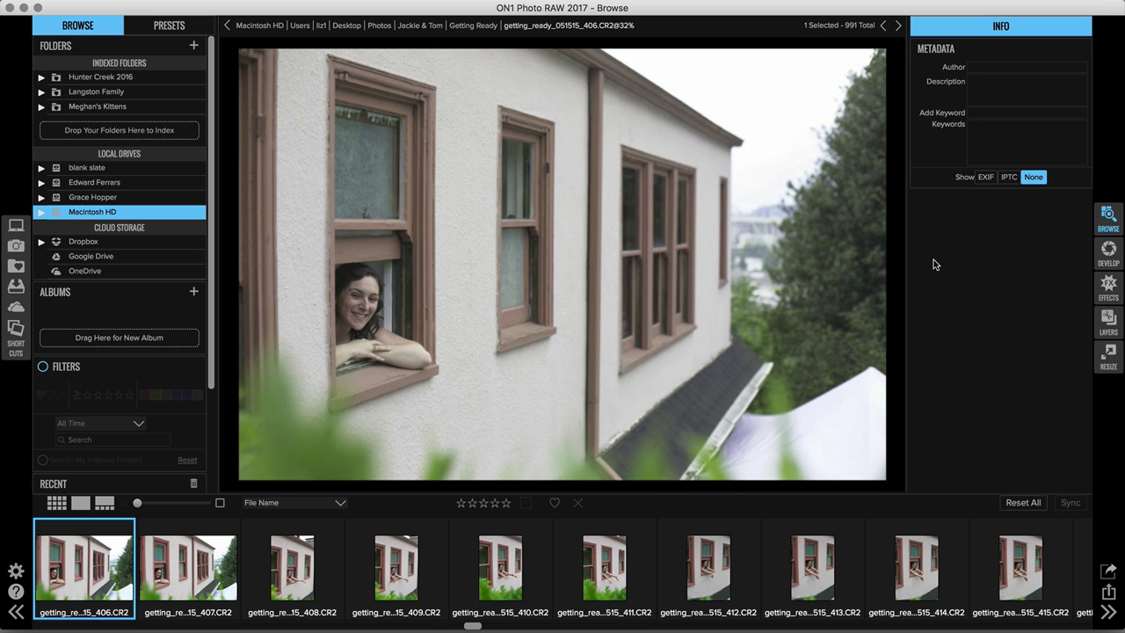
key(Right)
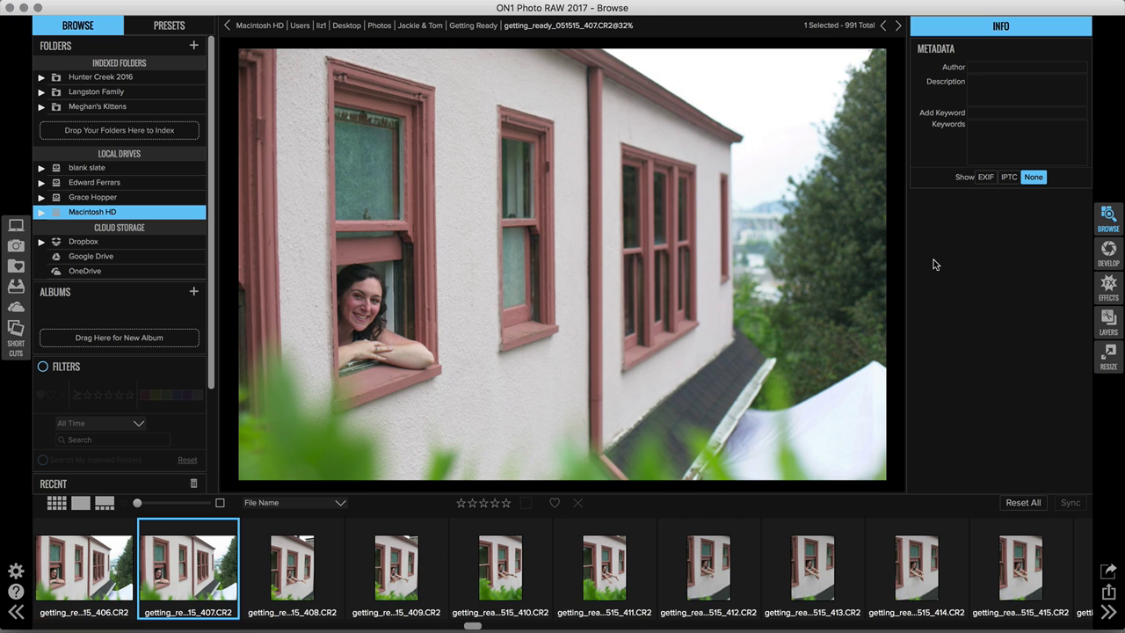
In Develop, set Exposure 0.45 and Temperature 8, raise Vibrance, and add a local adjustment layer
click(1105, 250)
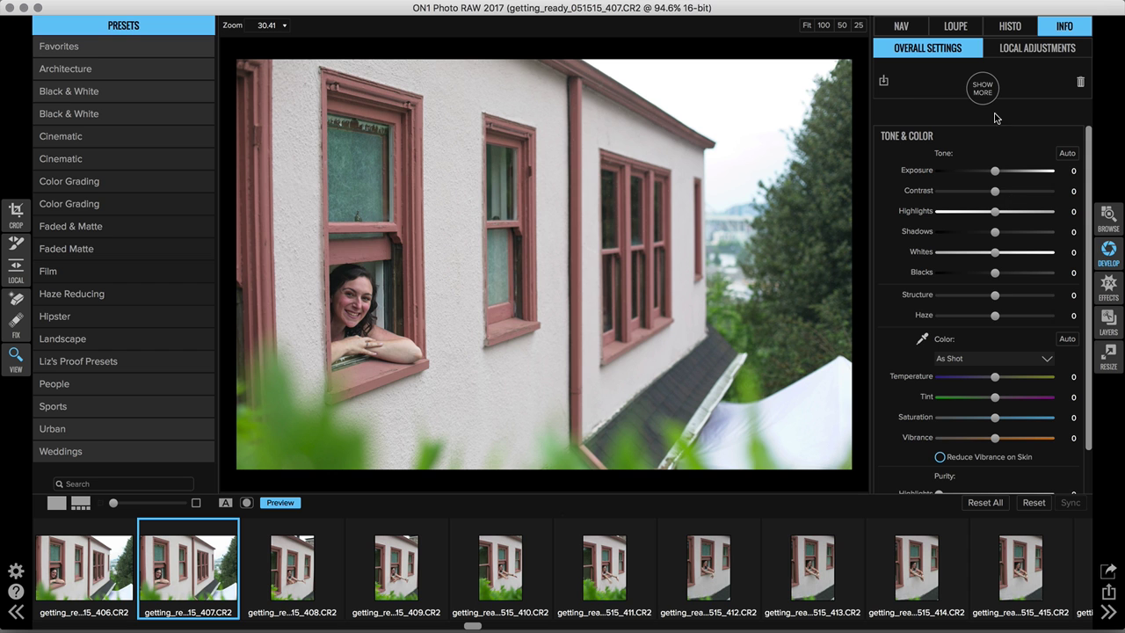
click(1000, 172)
drag(1001, 172, 1010, 234)
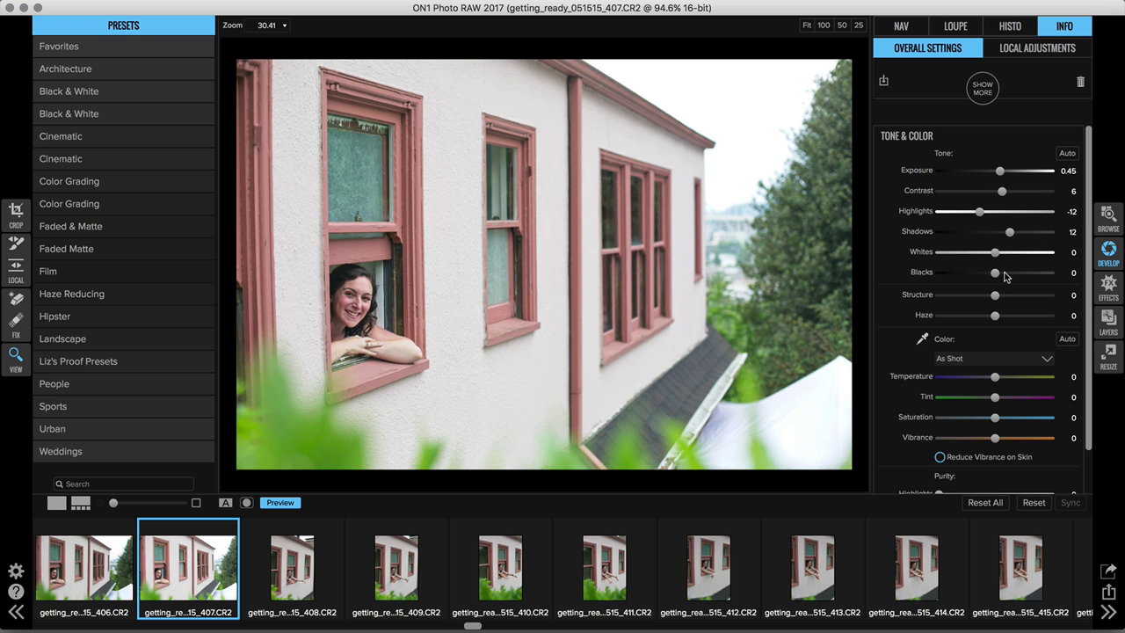
drag(996, 377, 1004, 378)
drag(996, 438, 1009, 438)
click(982, 95)
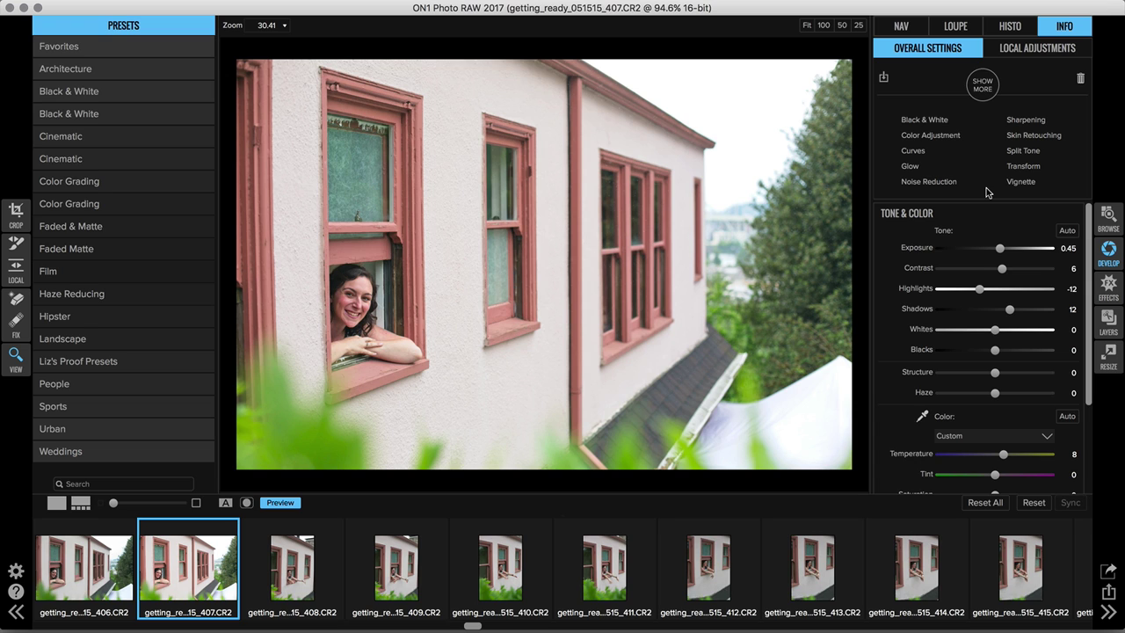
click(1033, 45)
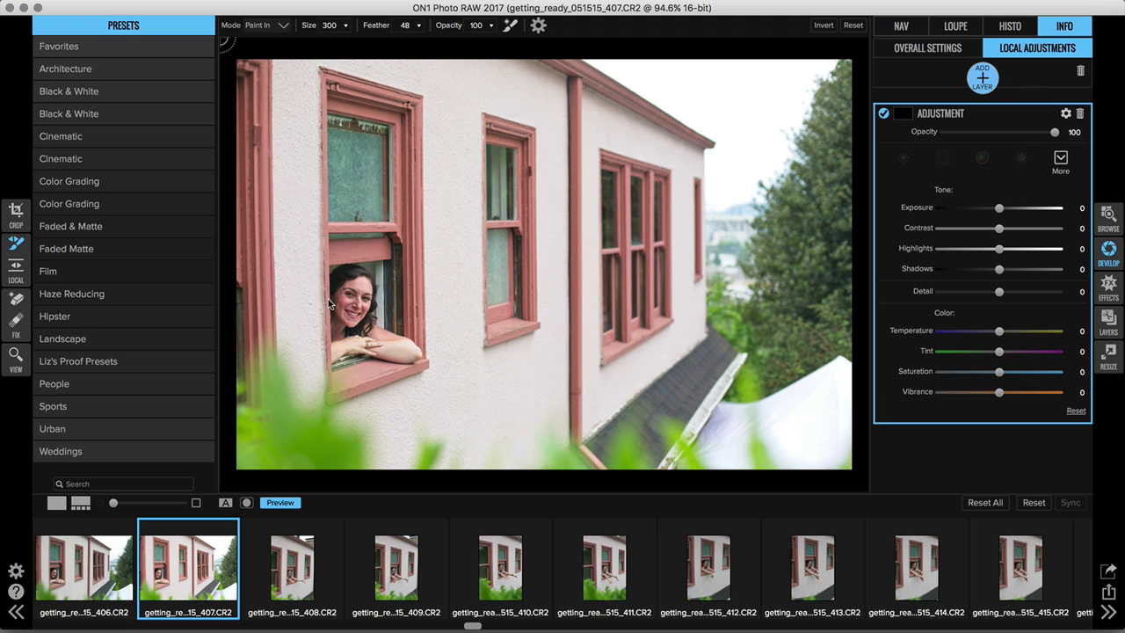
Brush over the face with Exposure 0.25, Contrast 5, Detail 9 and Vibrance -7
mouse_move(352, 3)
mouse_move(346, 325)
mouse_down()
mouse_move(356, 291)
mouse_move(337, 323)
mouse_move(363, 313)
mouse_move(354, 286)
mouse_move(346, 322)
mouse_move(369, 283)
mouse_up()
drag(998, 209, 1004, 231)
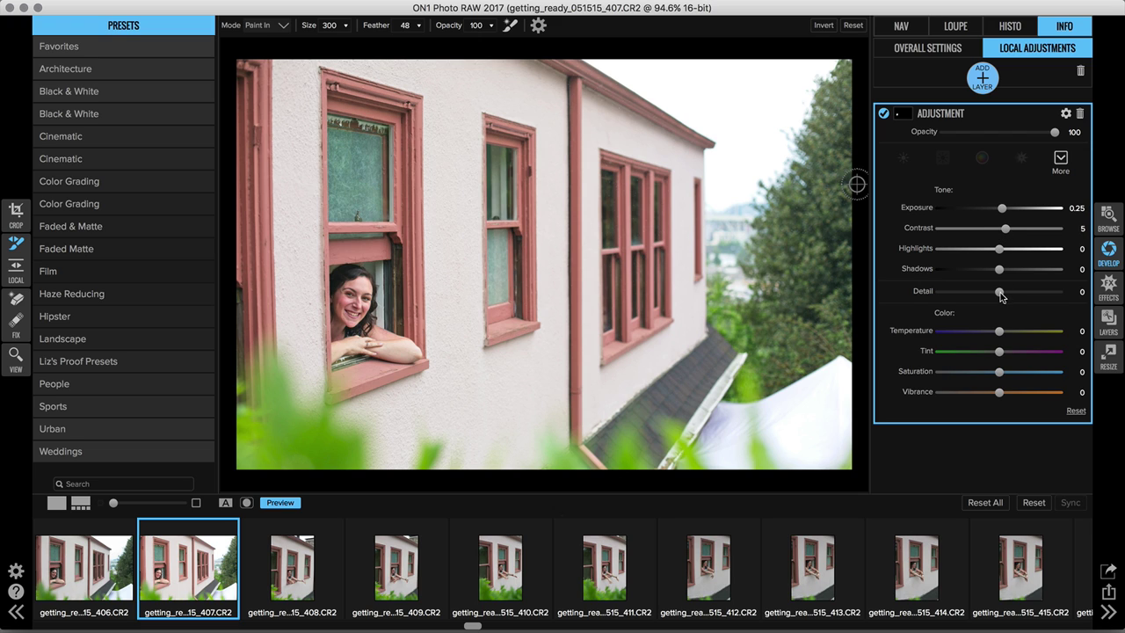
drag(1000, 294, 1010, 296)
drag(995, 392, 991, 397)
drag(990, 397, 989, 395)
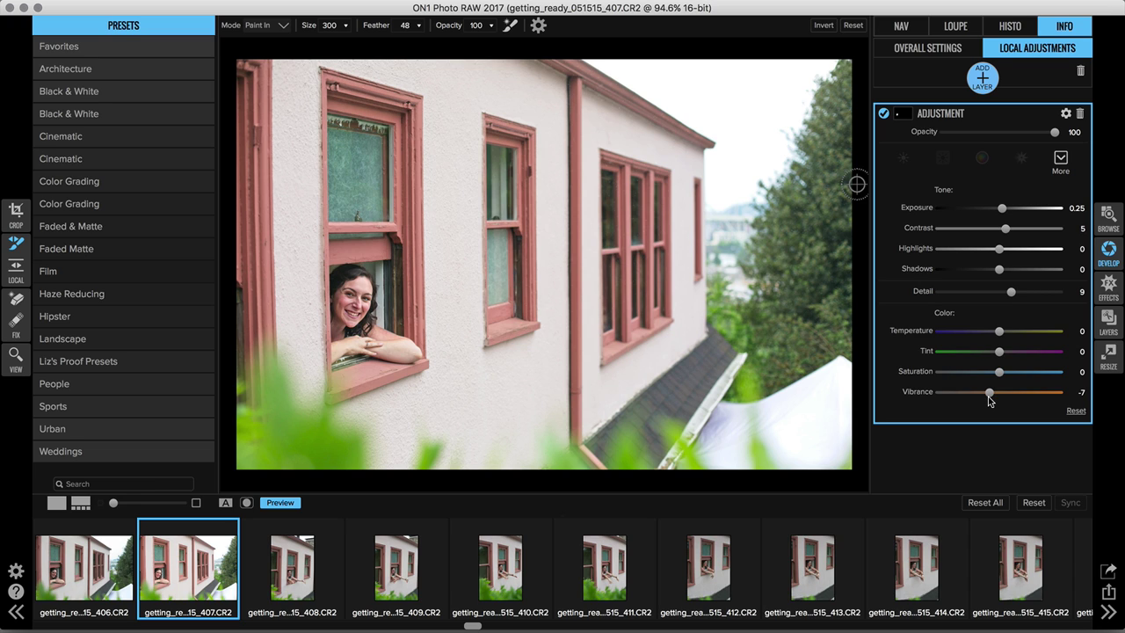
click(936, 48)
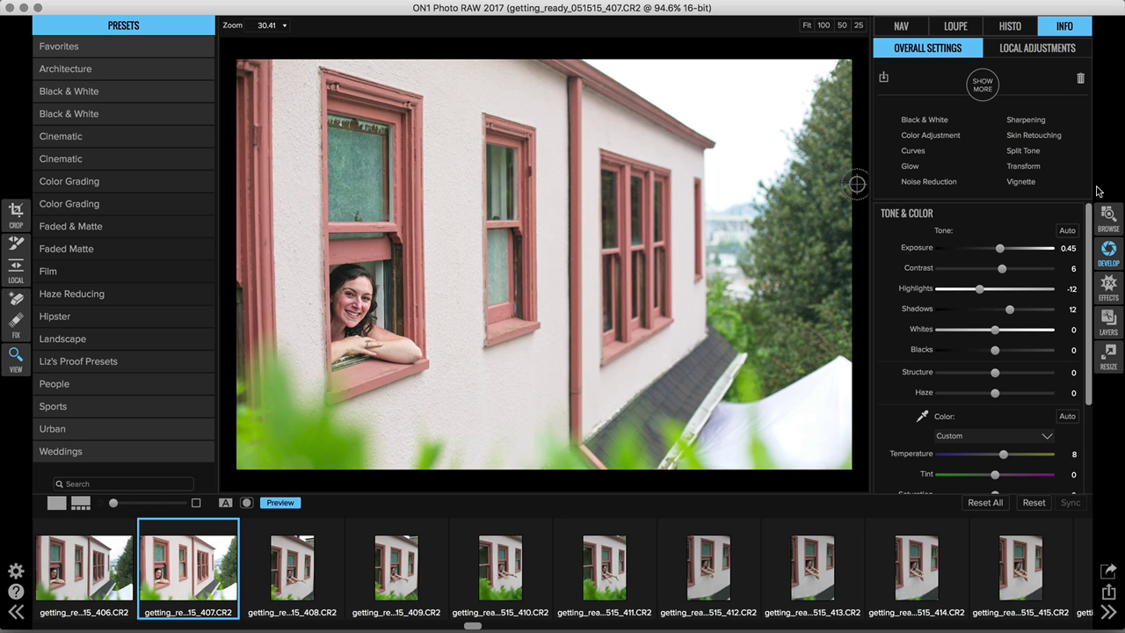
In Effects, add a Sunshine filter at Amount 55, Warmth 10, Saturation 2
click(1109, 284)
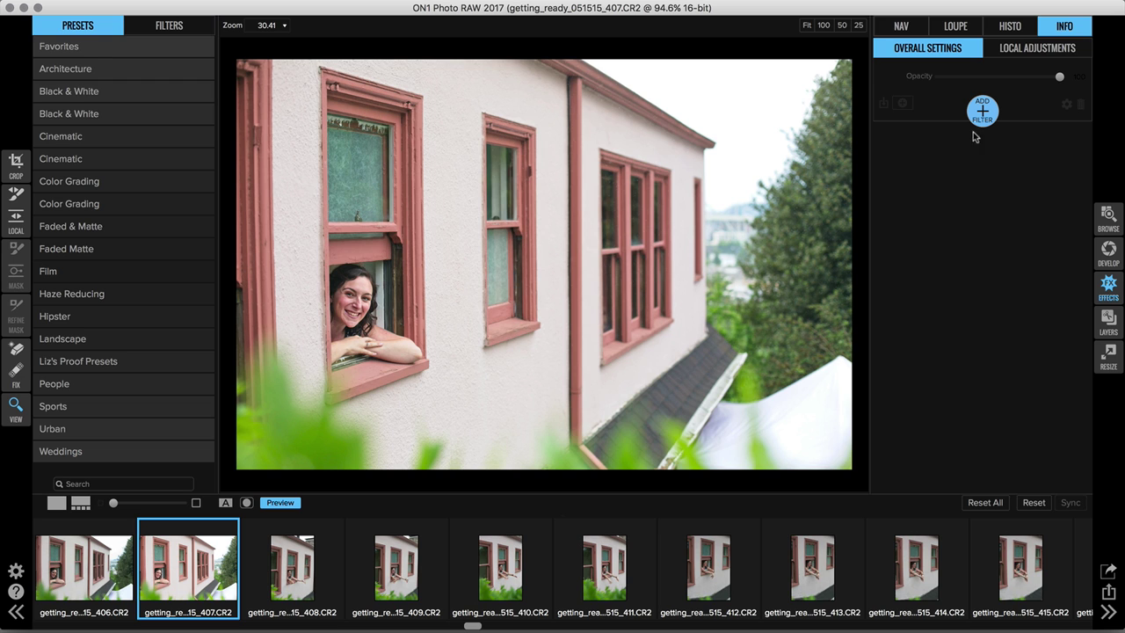
click(982, 108)
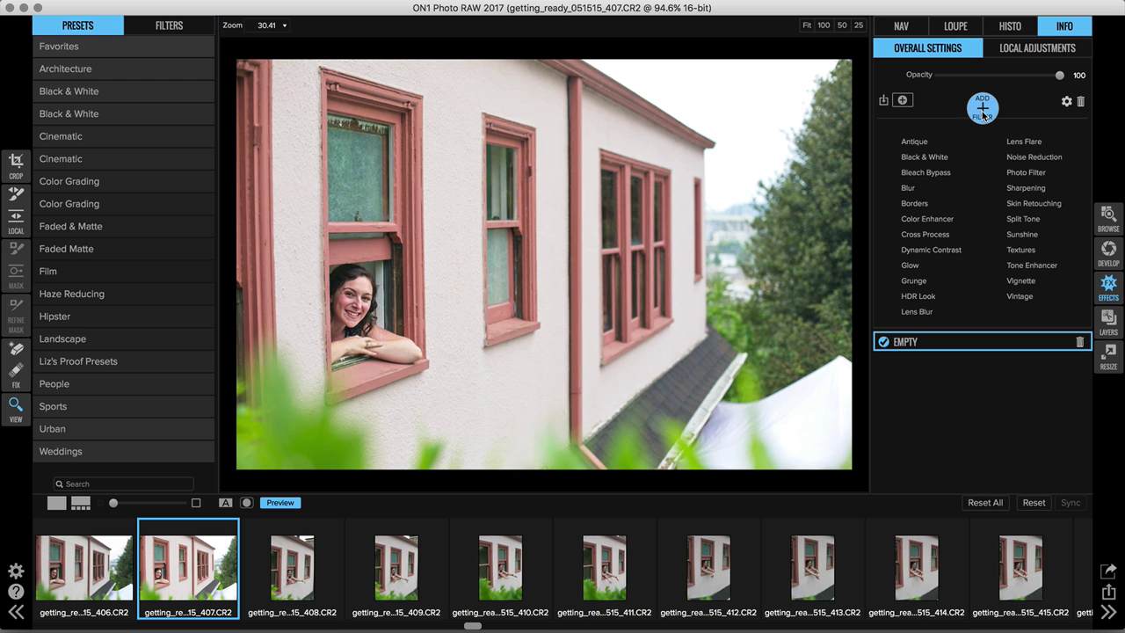
click(1019, 235)
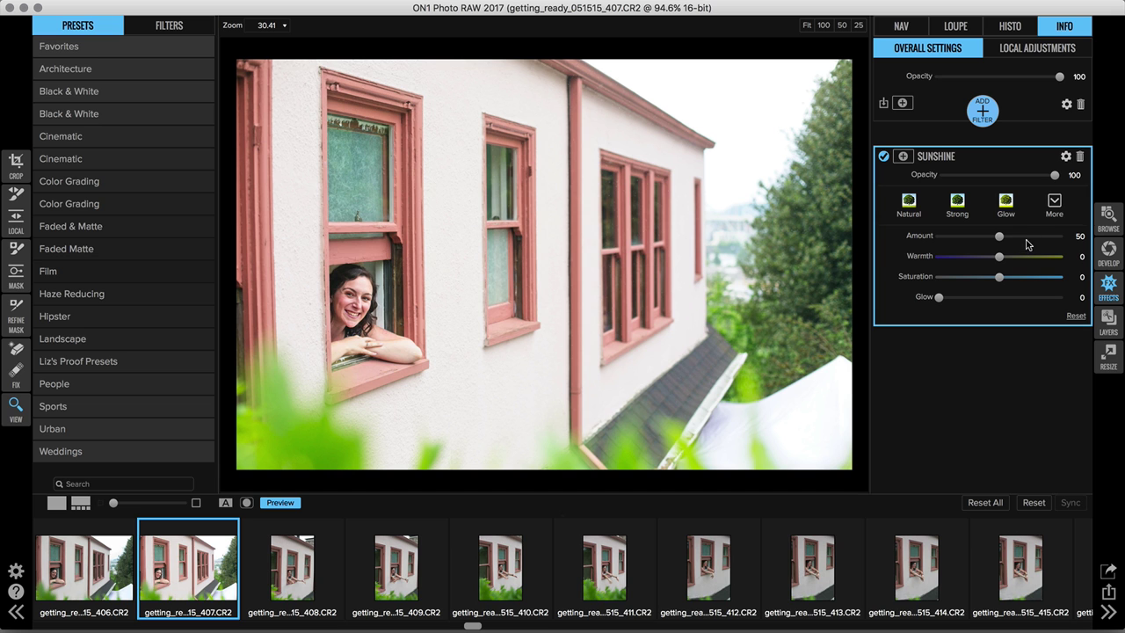
drag(999, 236, 1001, 280)
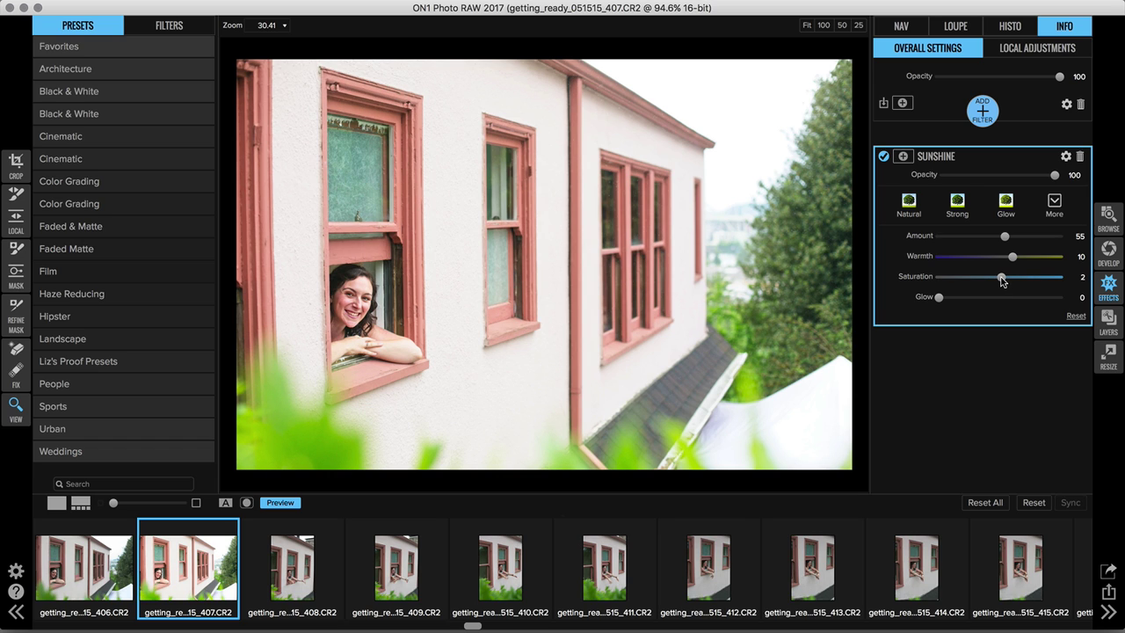
click(983, 110)
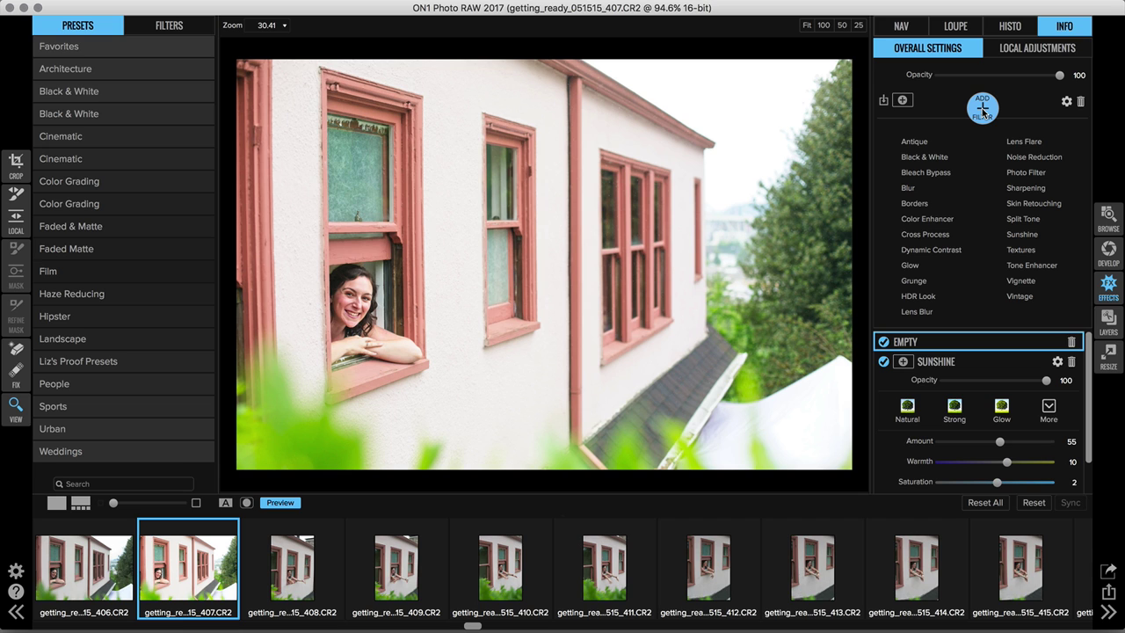
Make the new filter layer Dynamic Contrast with Medium 15 and Large 20
click(945, 250)
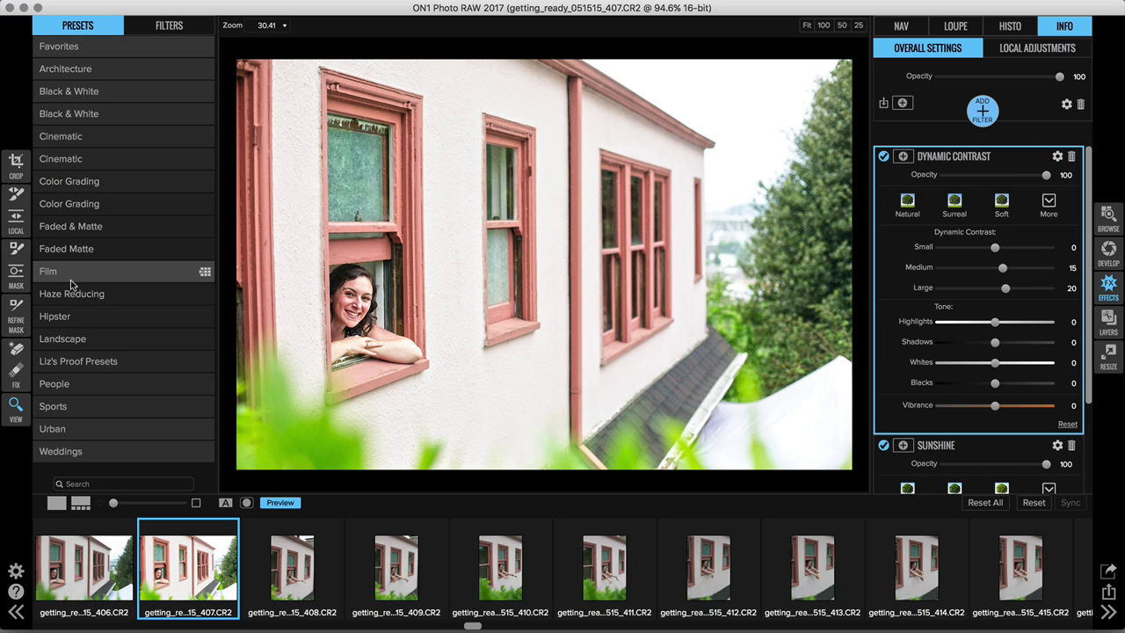
click(17, 275)
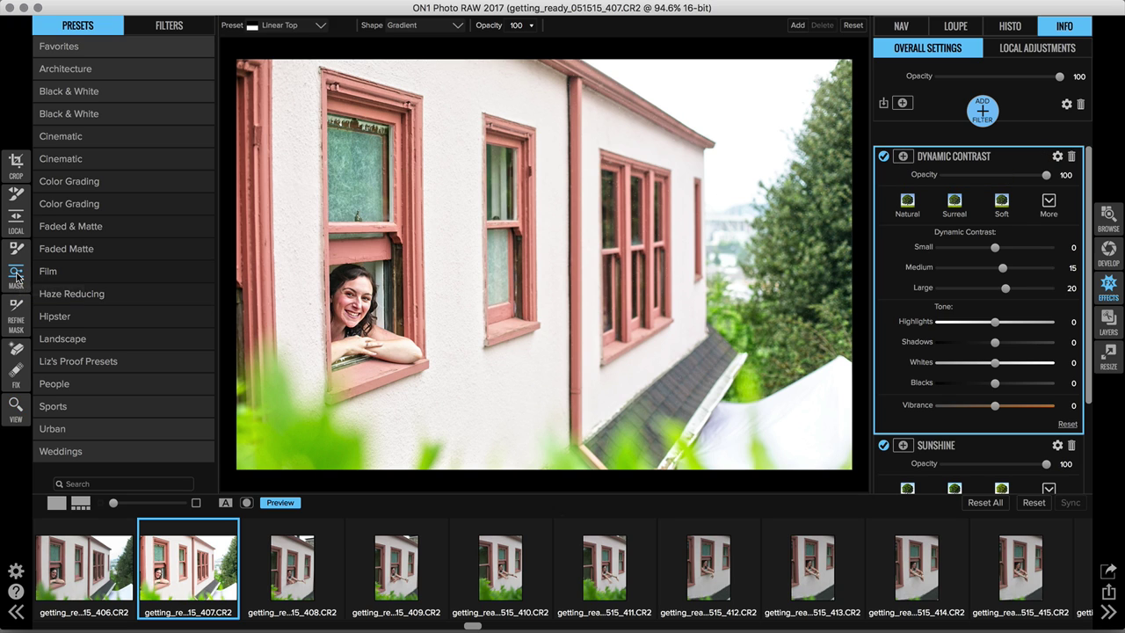
Place a vertical gradient mask on Dynamic Contrast and widen its feathered transition
click(530, 242)
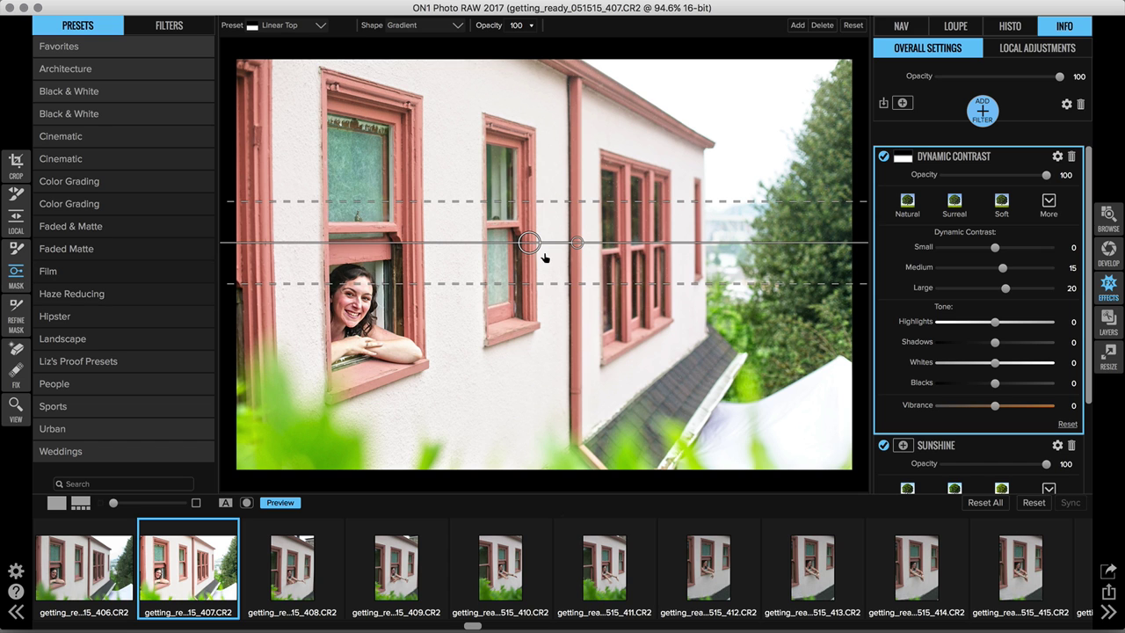
drag(582, 249, 535, 313)
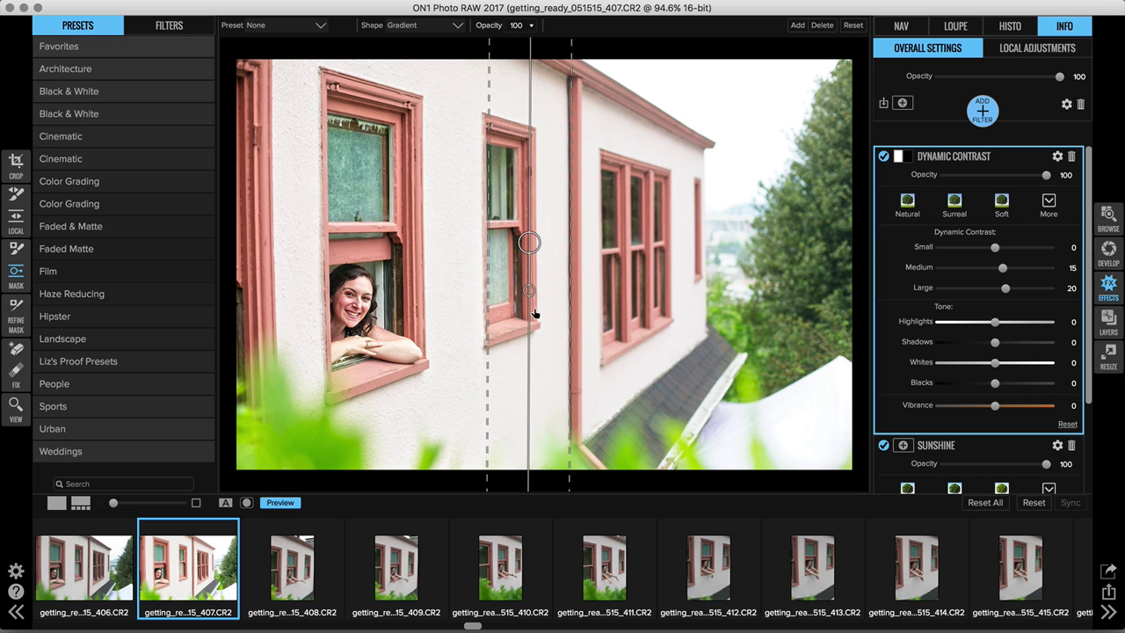
drag(495, 247, 430, 260)
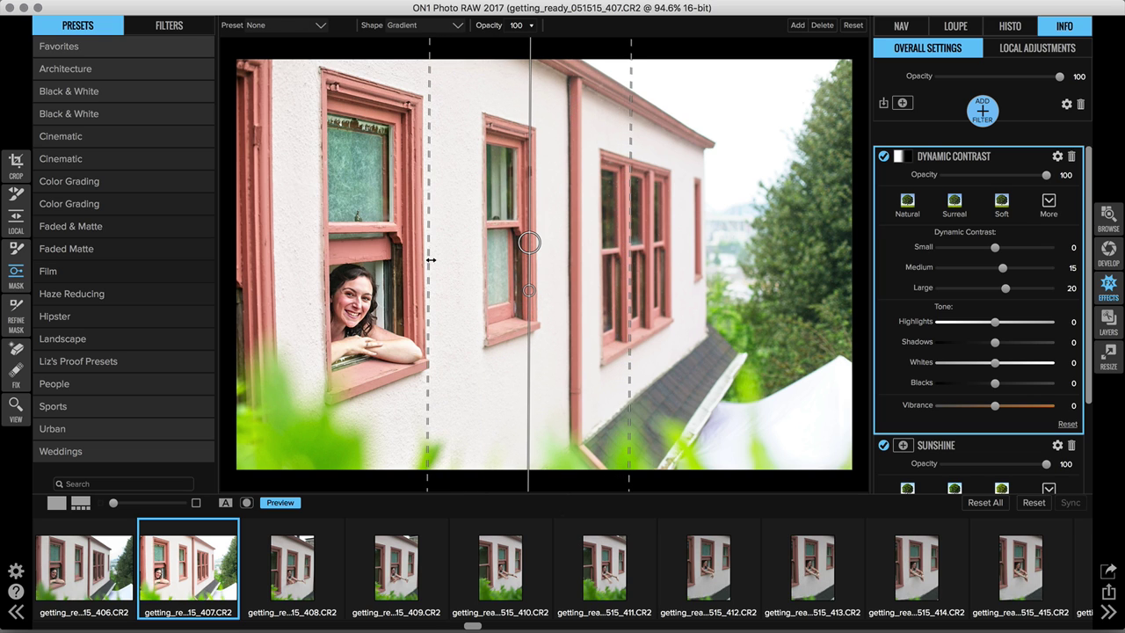
Return to Browse and bring up the context menu for the edited window portrait
click(1108, 211)
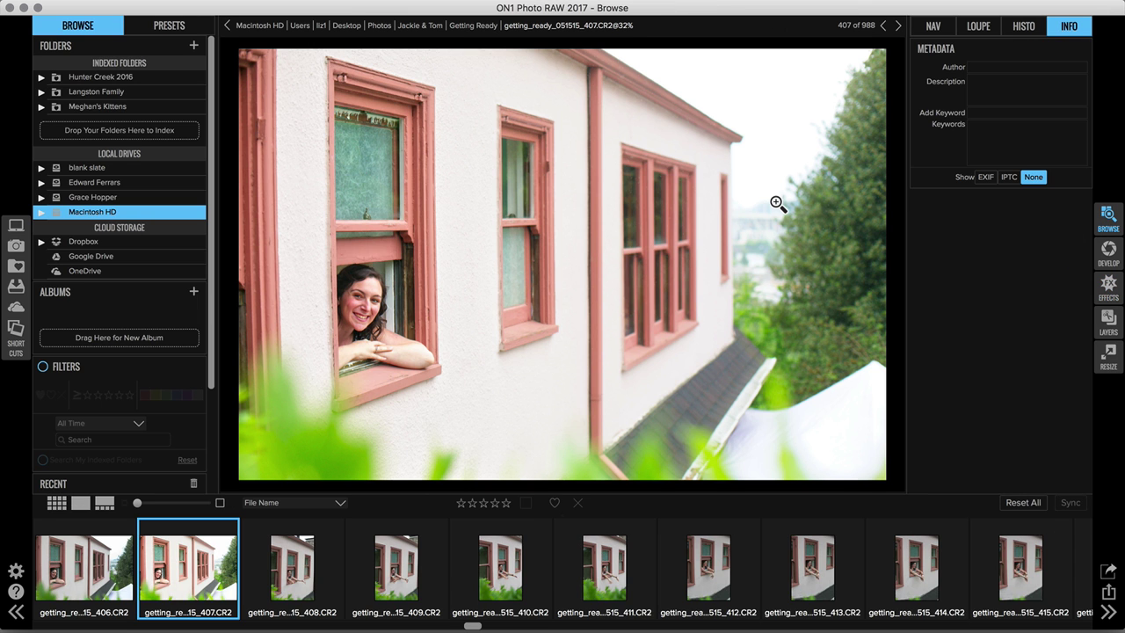
right_click(515, 119)
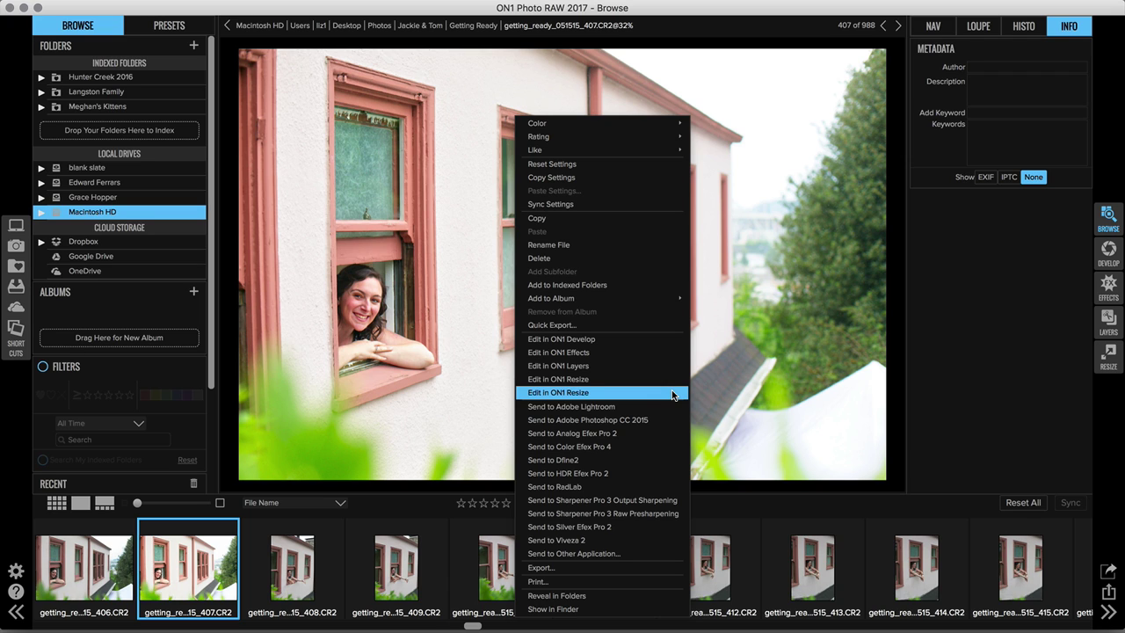
Send a JPEG, sRGB, 300 pixels/inch copy with settings applied to Analog Efex Pro 2
click(623, 435)
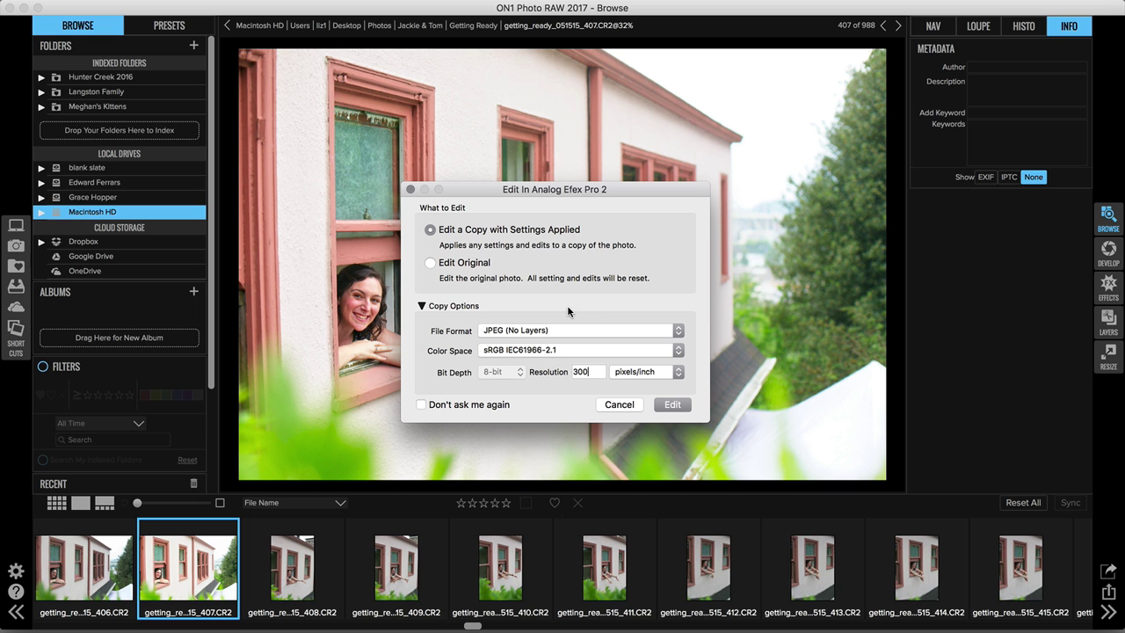
click(670, 403)
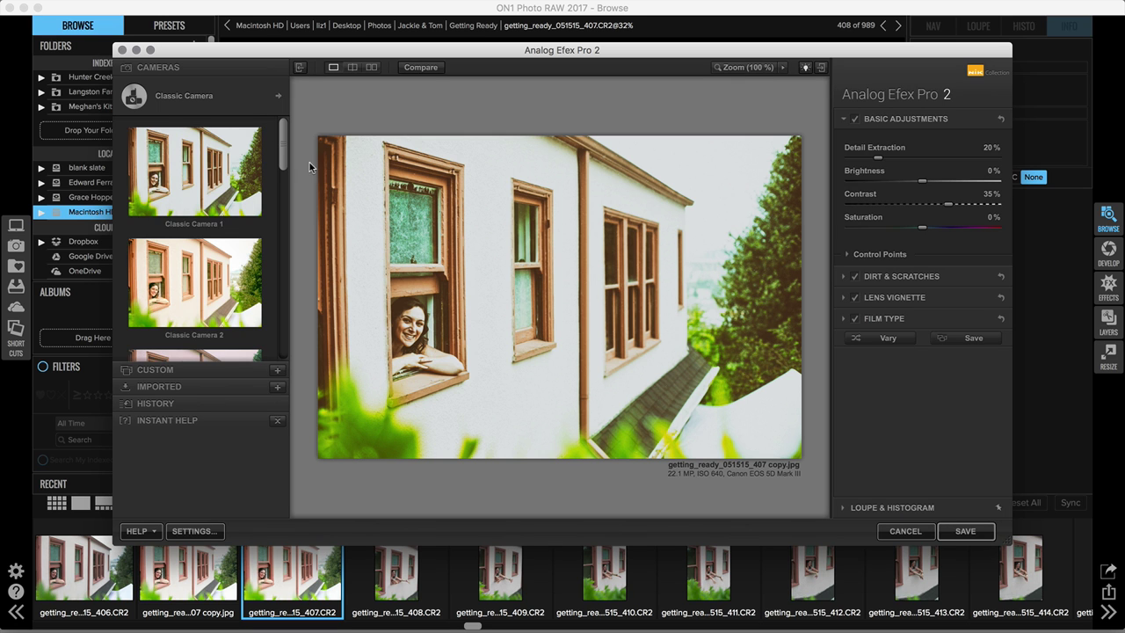
Apply the Vintage Camera 7 preset from the Vintage Camera style
click(210, 99)
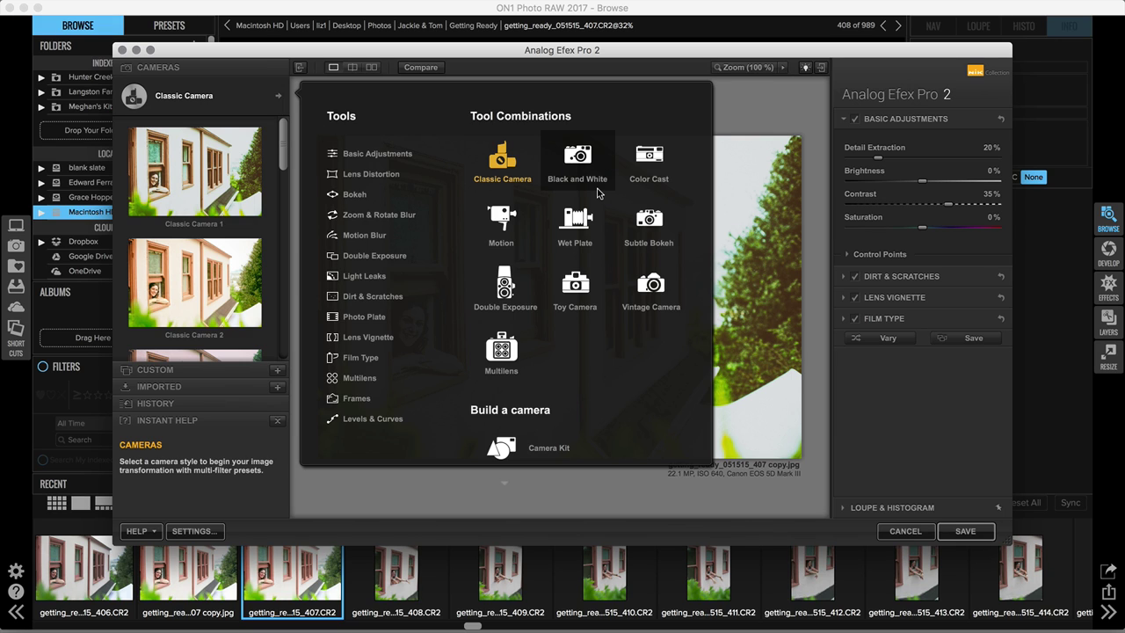
click(651, 302)
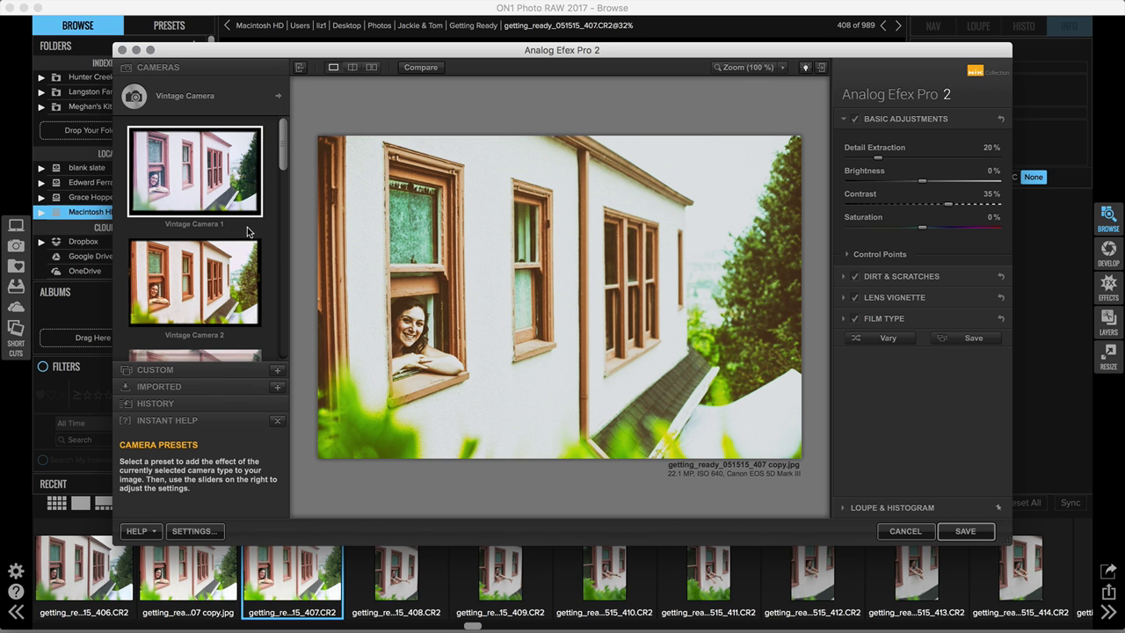
scroll(247, 231, down, 5)
scroll(247, 231, down, 8)
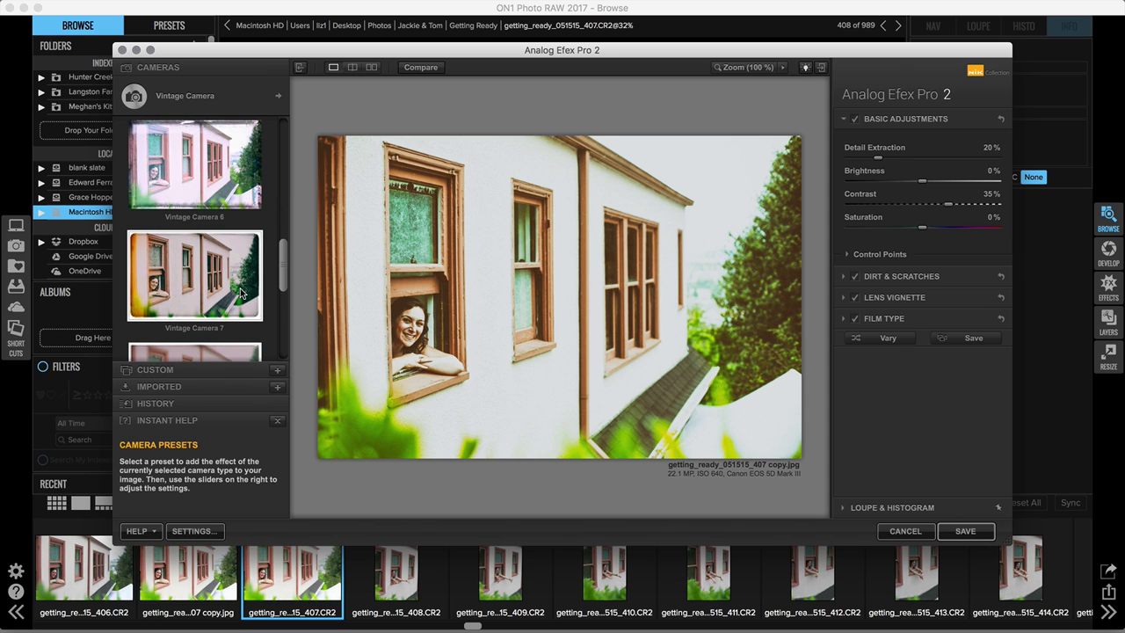
scroll(156, 242, down, 3)
click(179, 235)
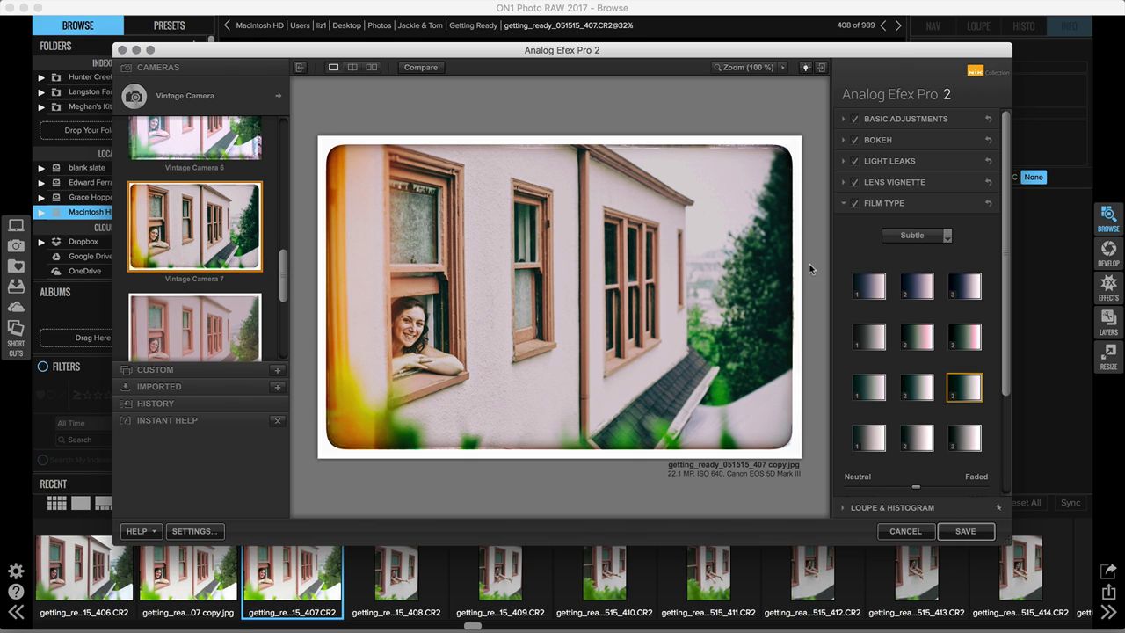
Save the Analog Efex result, then compare 407.CR2 with 407 copy.jpg, ending on the copy
click(965, 531)
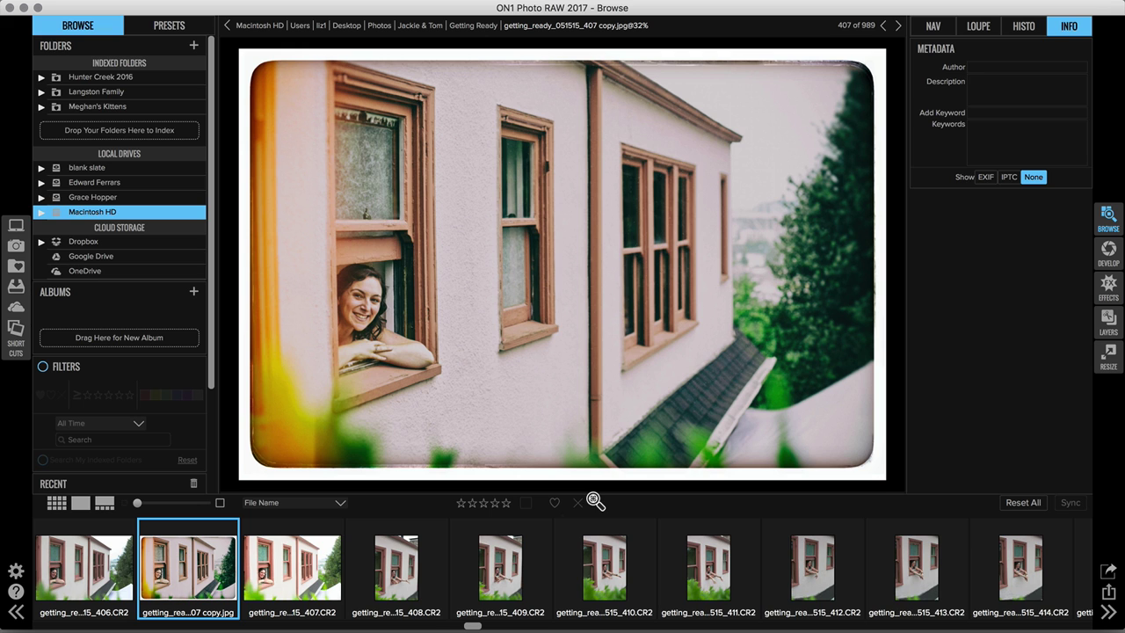
scroll(306, 565, left, 1)
click(306, 565)
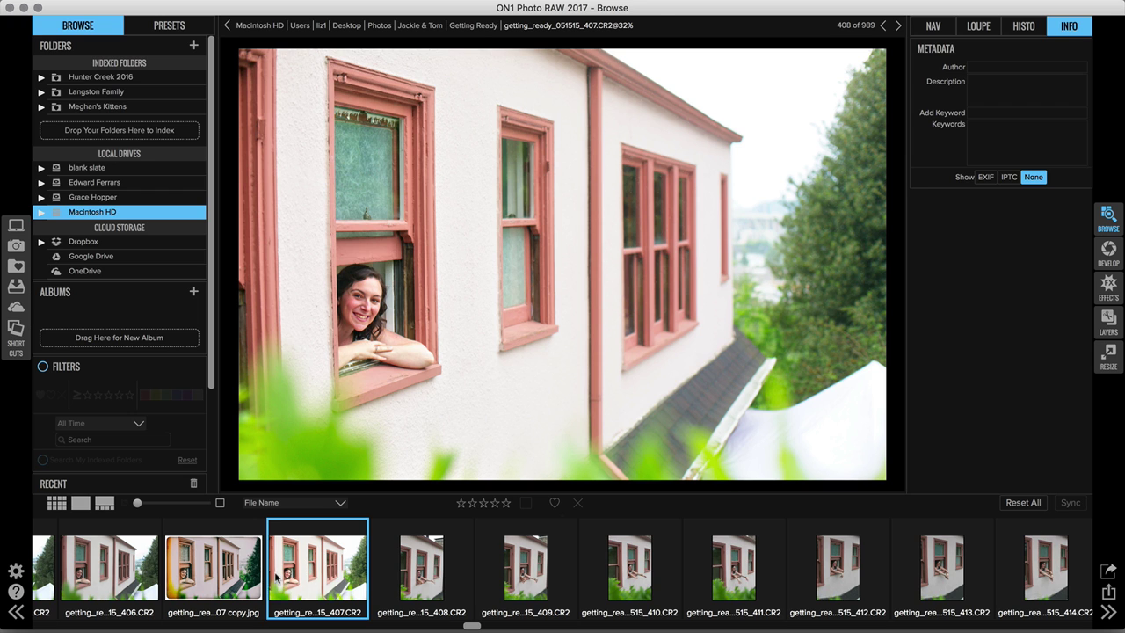
click(254, 578)
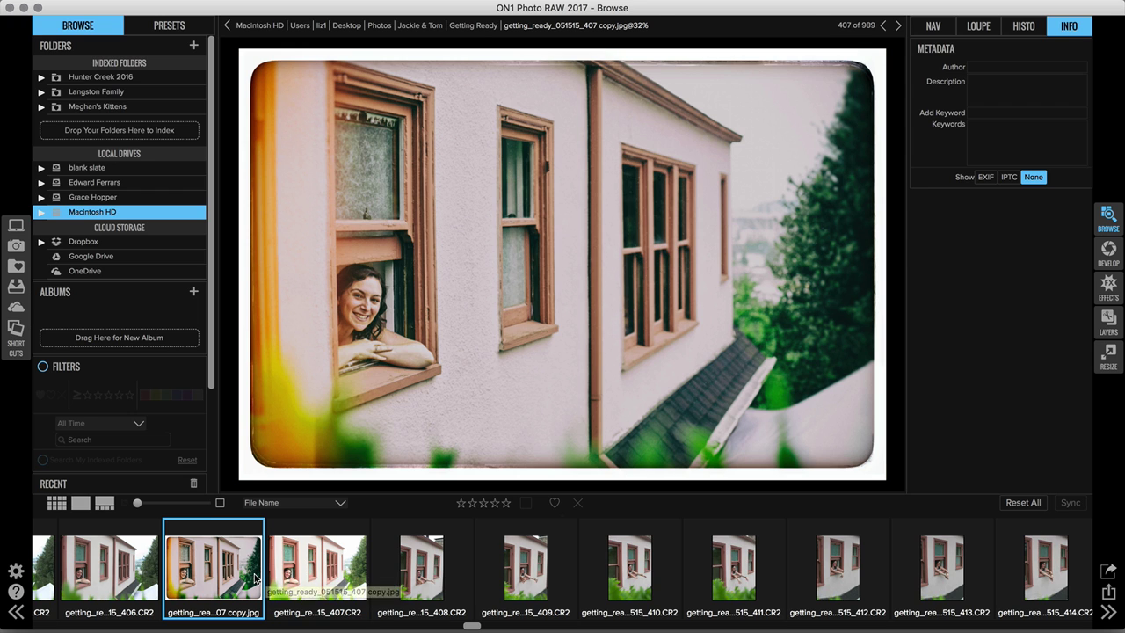